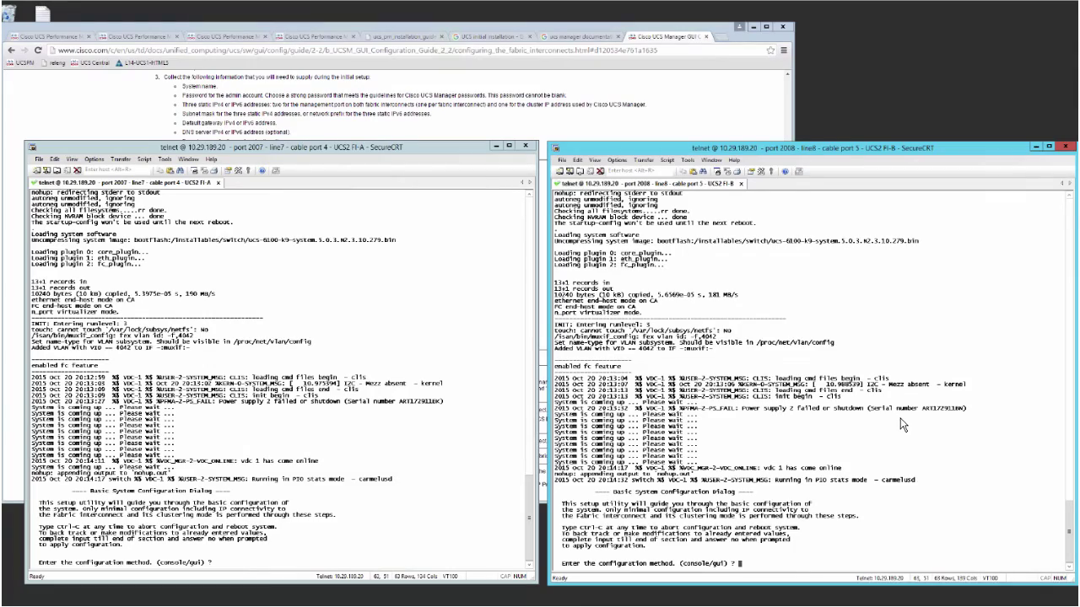
# - On the FI-A session, choose console configuration, start a new setup and confirm it with y
pyautogui.click(456, 515)
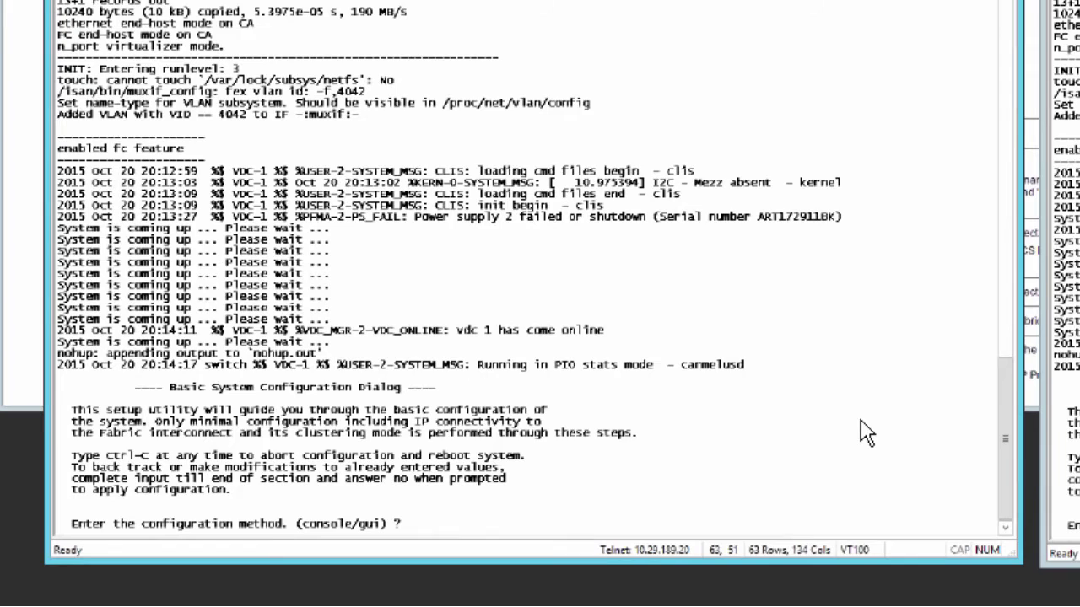
pyautogui.write('console')
pyautogui.press('Return')
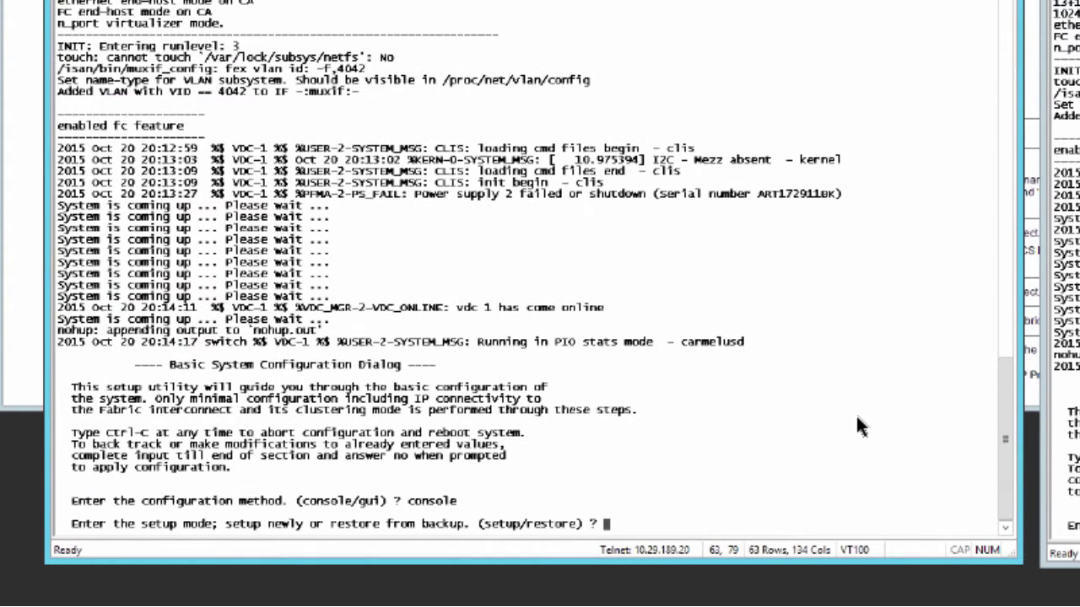
pyautogui.write('setup')
pyautogui.press('Return')
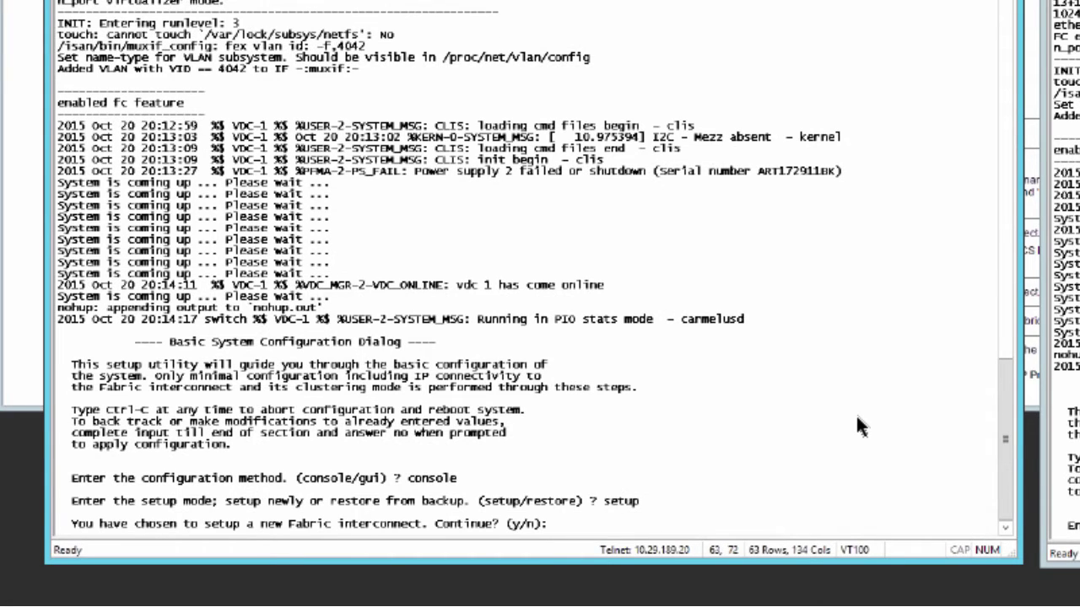
pyautogui.write('y')
pyautogui.press('Return')
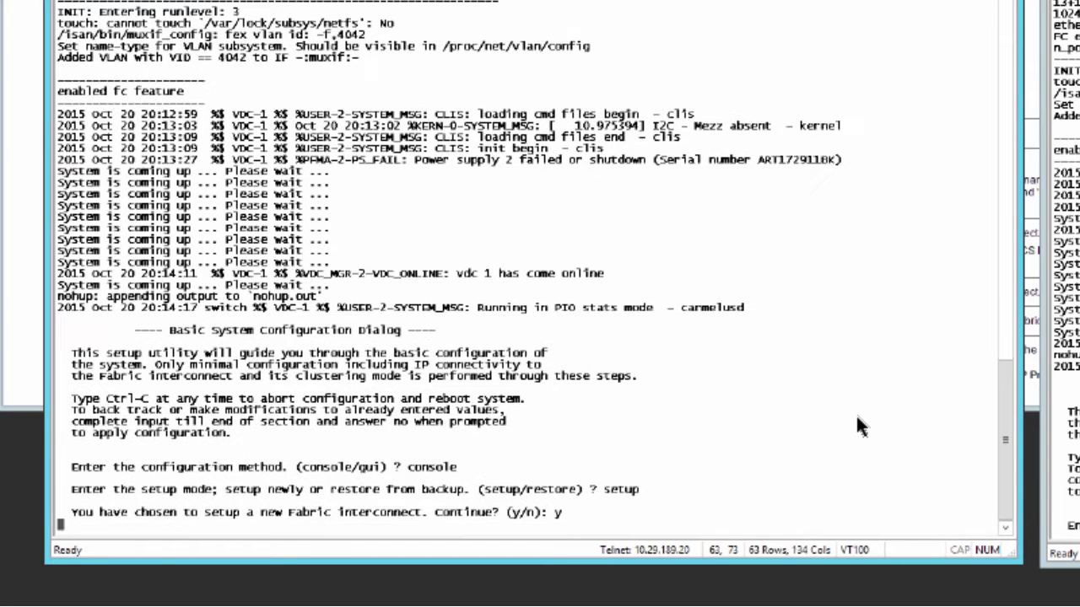
# - Decline strong password enforcement, then enter and confirm the admin password
pyautogui.write('n')
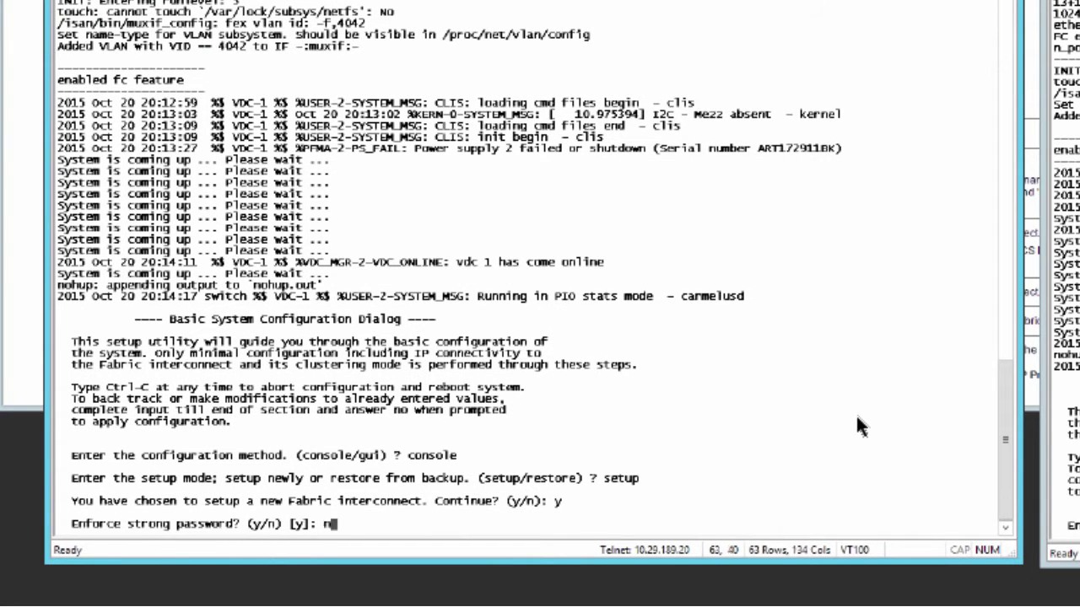
pyautogui.press('Return')
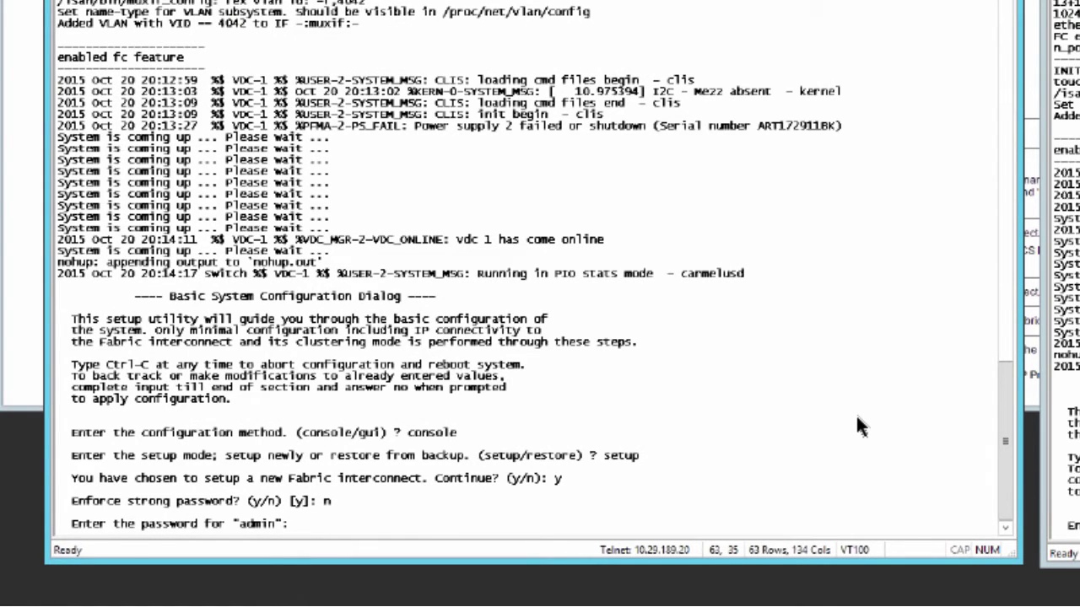
pyautogui.press('Return')
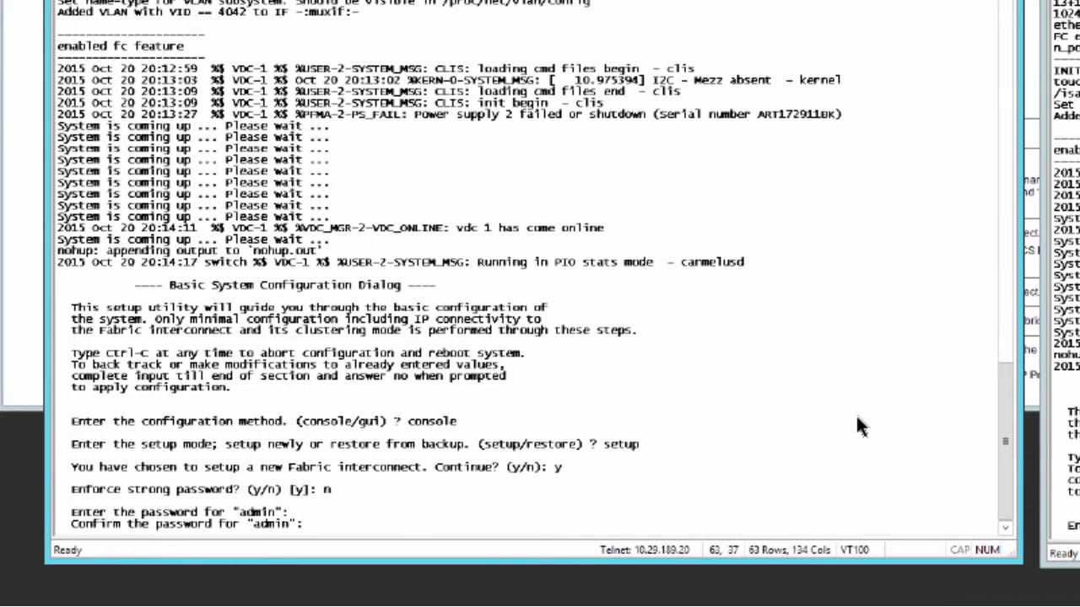
pyautogui.press('Return')
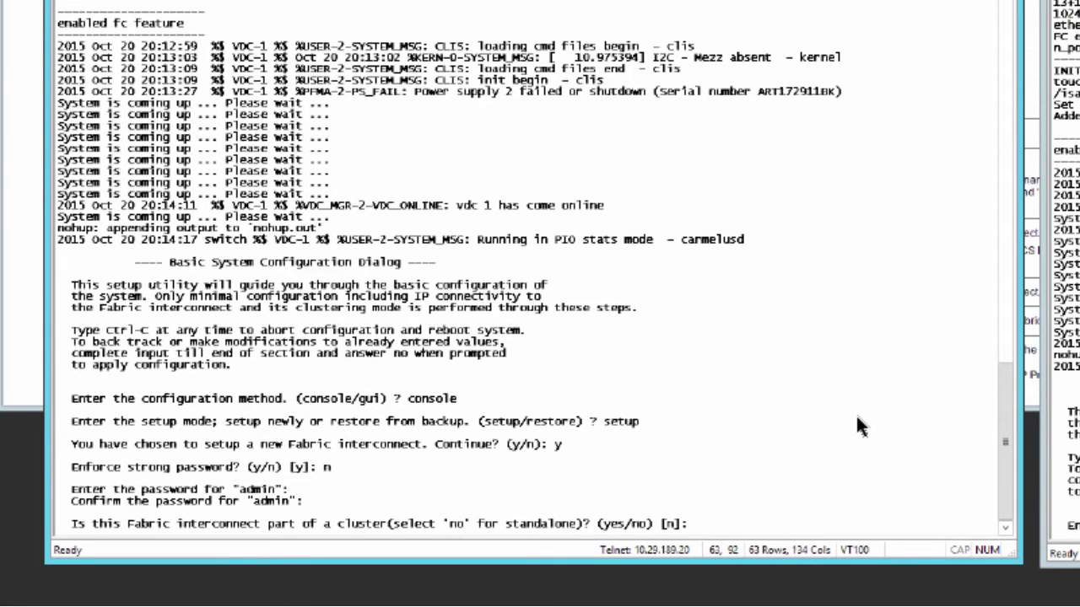
# - Answer yes to clustering, set switch fabric A and system name UCS2, and type Mgmt0 IP 10.29.189.13
pyautogui.write('y')
pyautogui.press('Return')
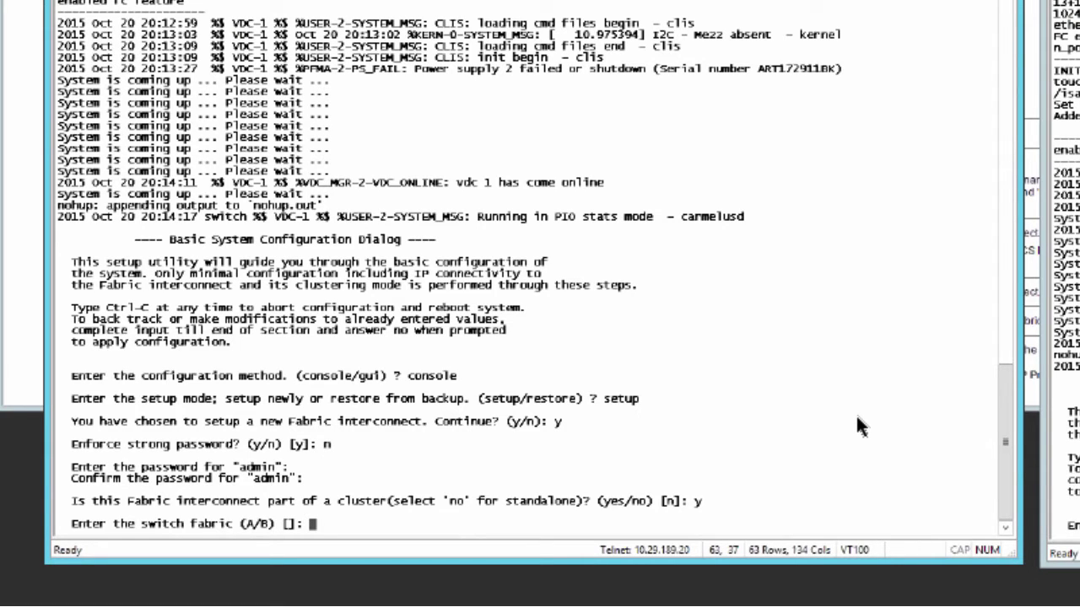
pyautogui.write('A')
pyautogui.press('Return')
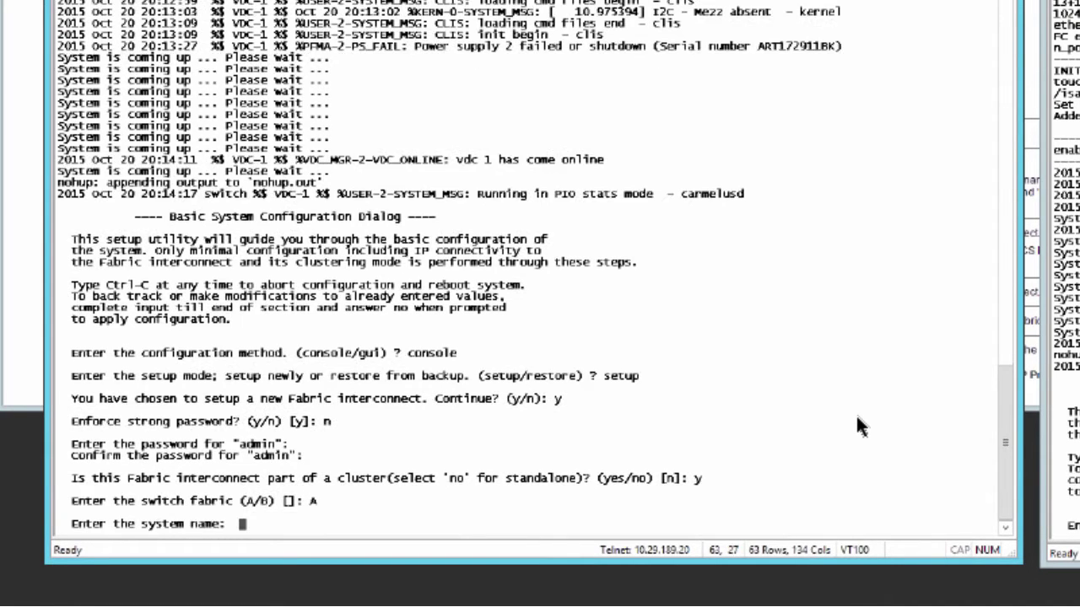
pyautogui.write('UCS2')
pyautogui.press('Return')
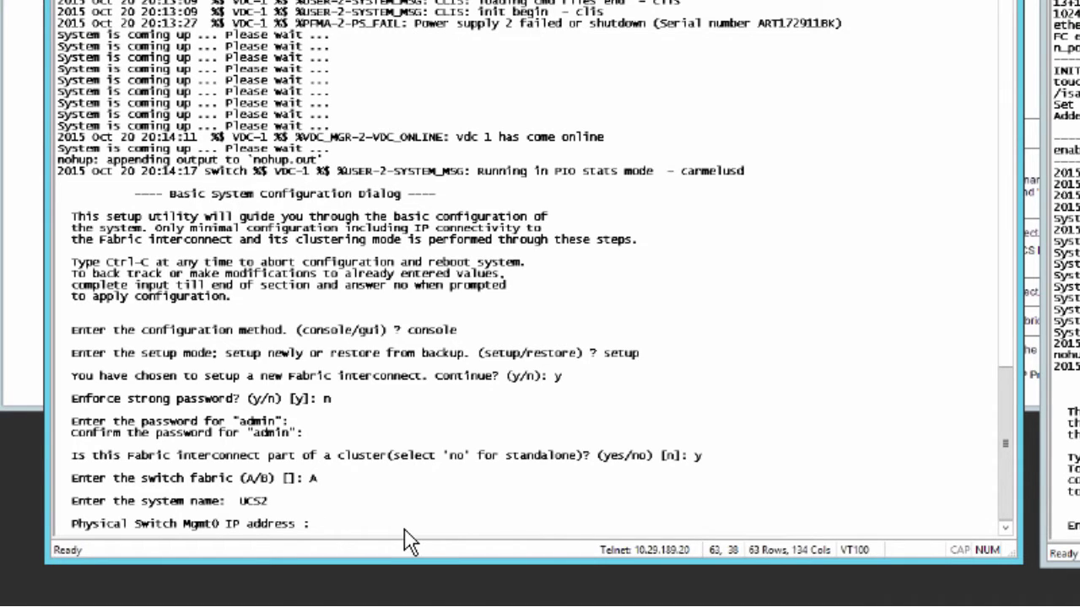
pyautogui.write('10.29.189')
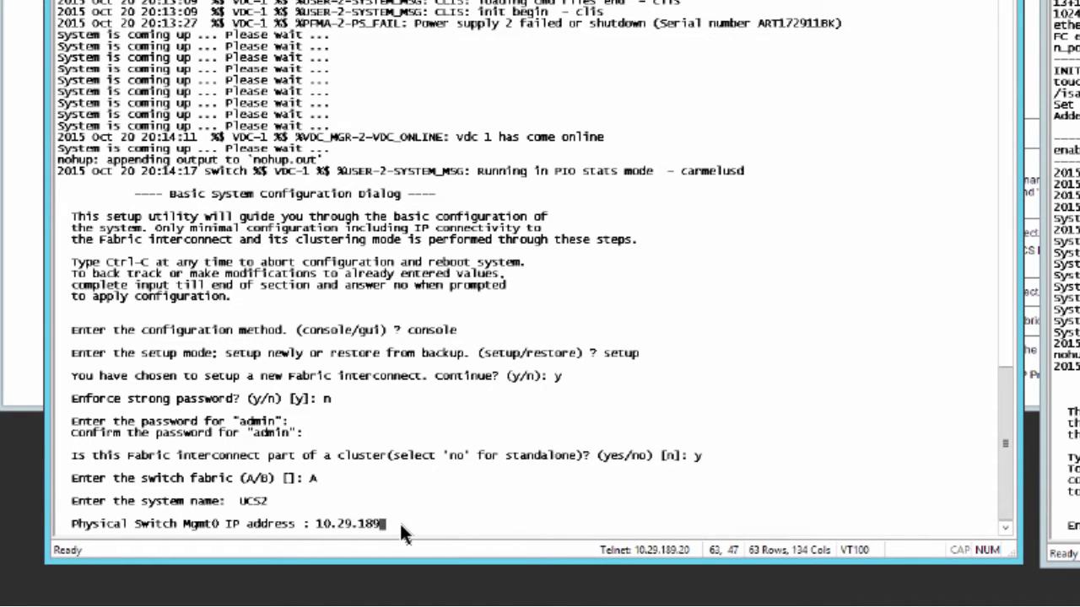
pyautogui.write('.13')
# - Submit Mgmt0 IP 10.29.189.13, then enter netmask 255.255.255.0, gateway 10.29.189.1 and cluster IP 10.29.189.15
pyautogui.press('Return')
pyautogui.write('255')
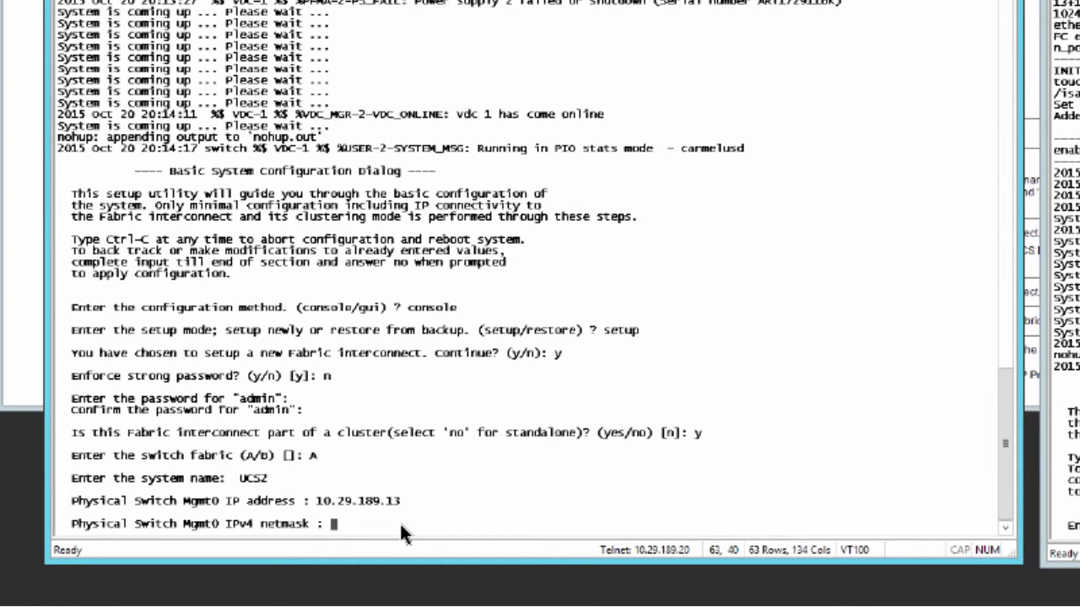
pyautogui.write('.255.255.0')
pyautogui.press('Return')
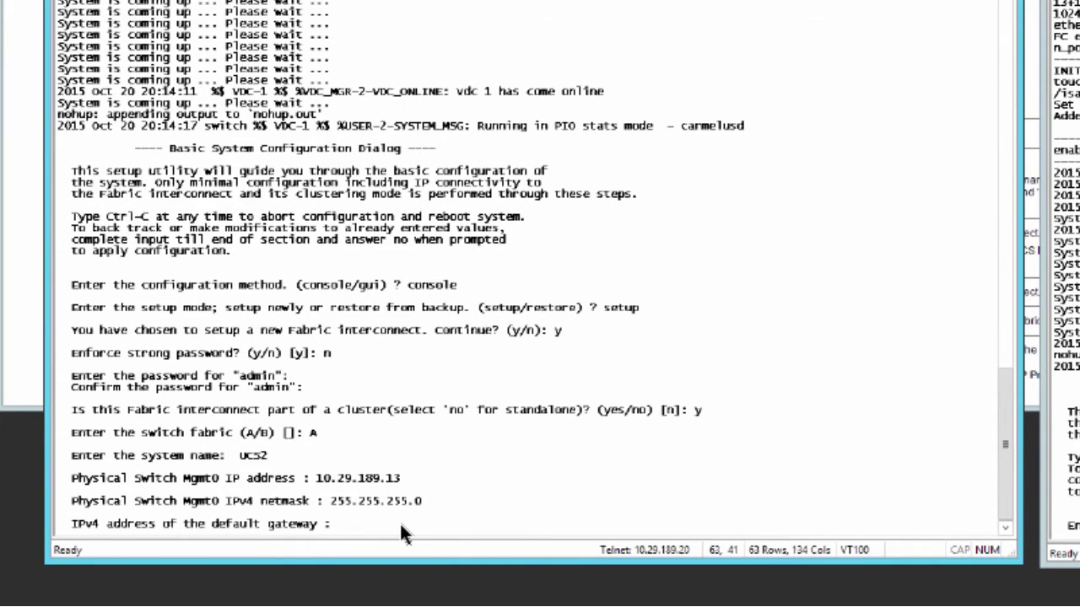
pyautogui.write('10.29.189.1')
pyautogui.press('Return')
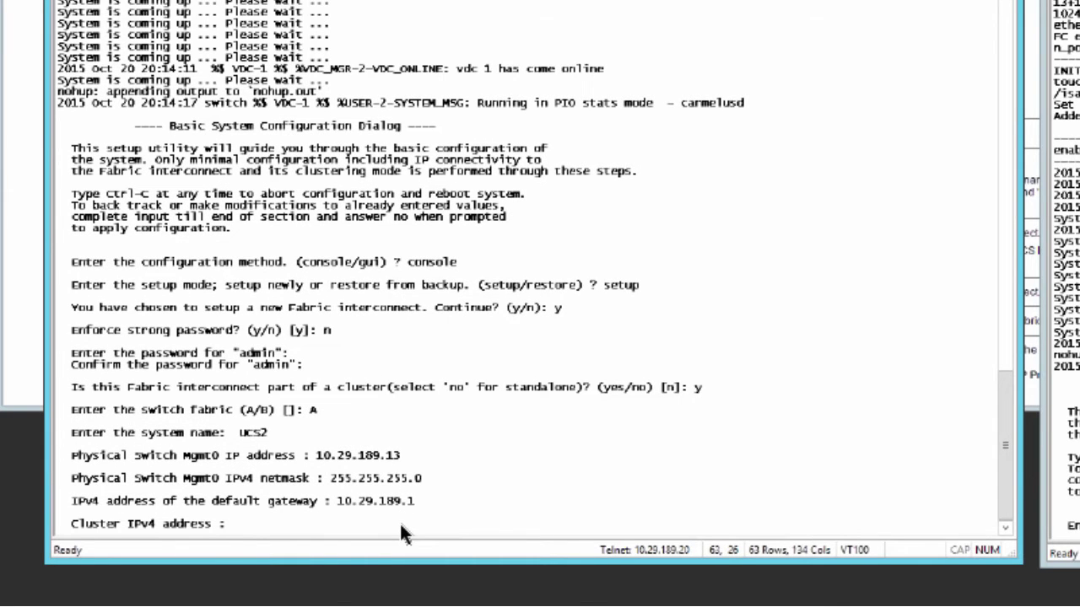
pyautogui.write('10.29.189.1')
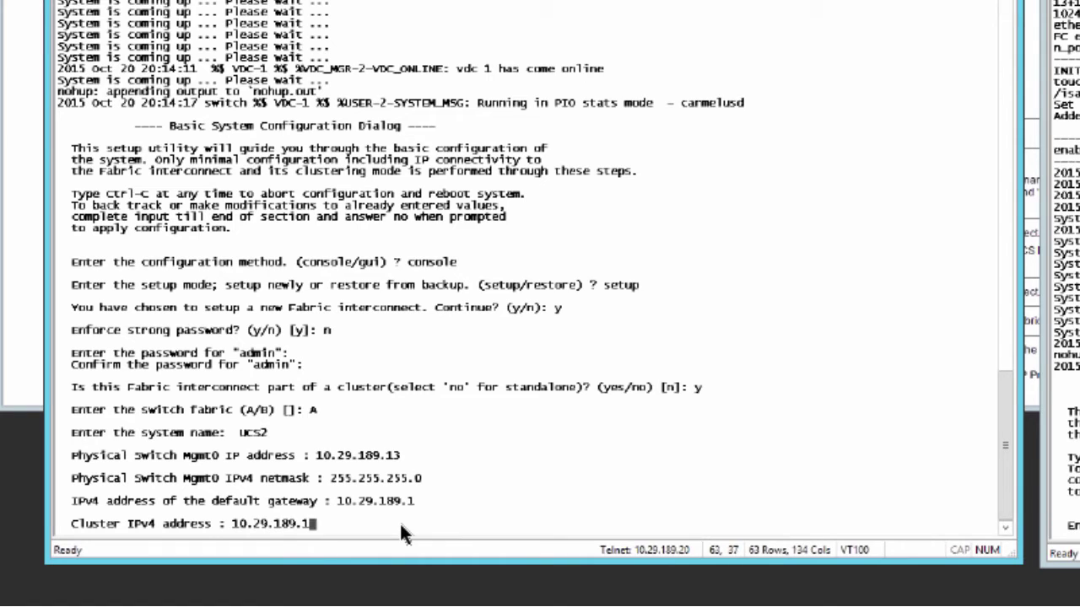
pyautogui.write('5')
pyautogui.press('Return')
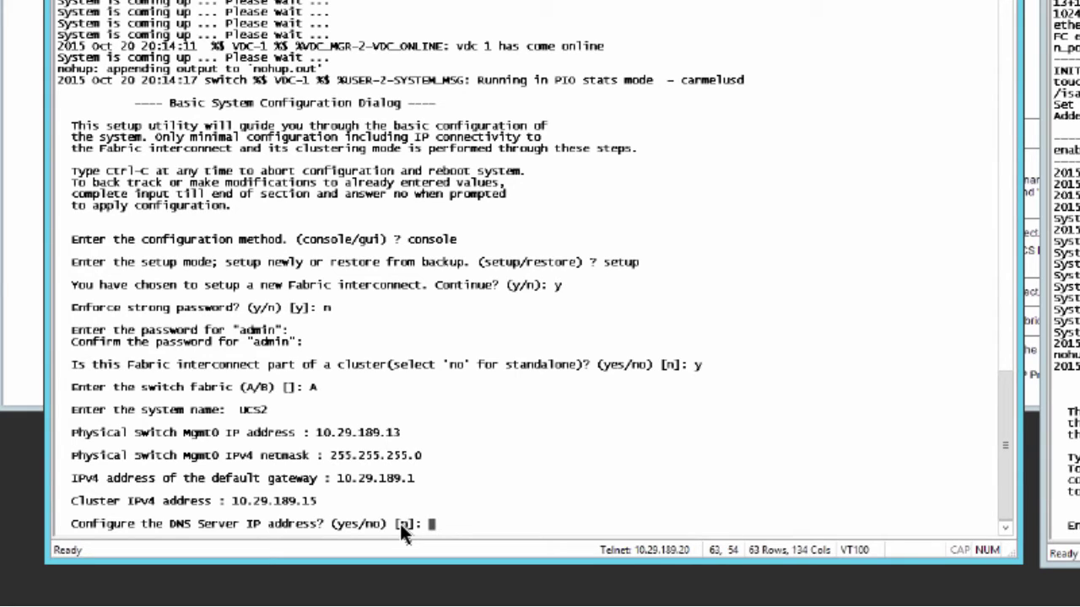
# - Accept the default 'n' for the DNS server, default domain name and UCS Central prompts
pyautogui.press('Return')
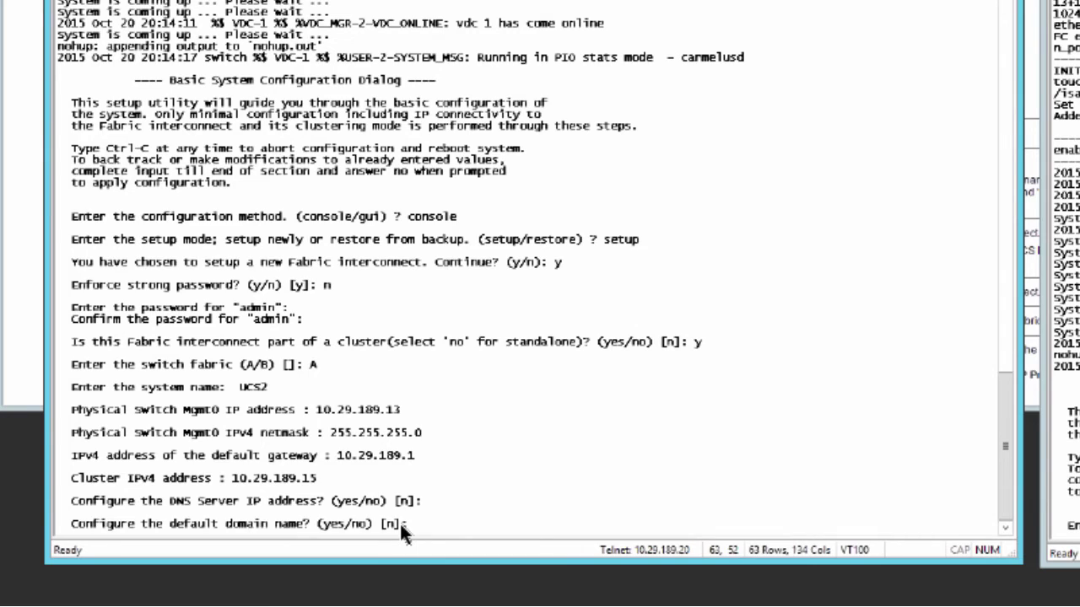
pyautogui.press('Return')
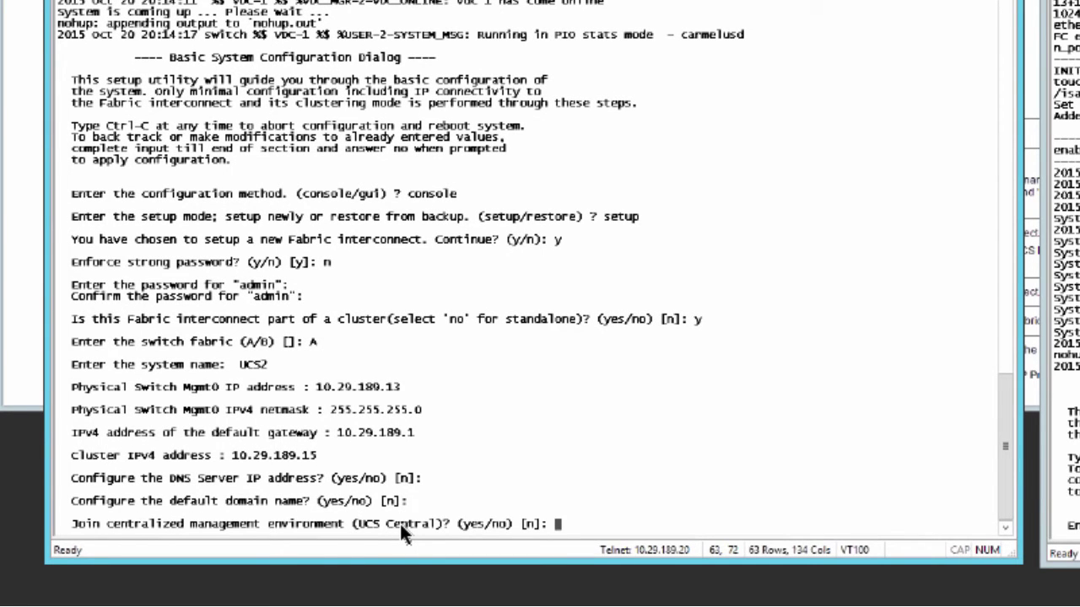
pyautogui.press('Return')
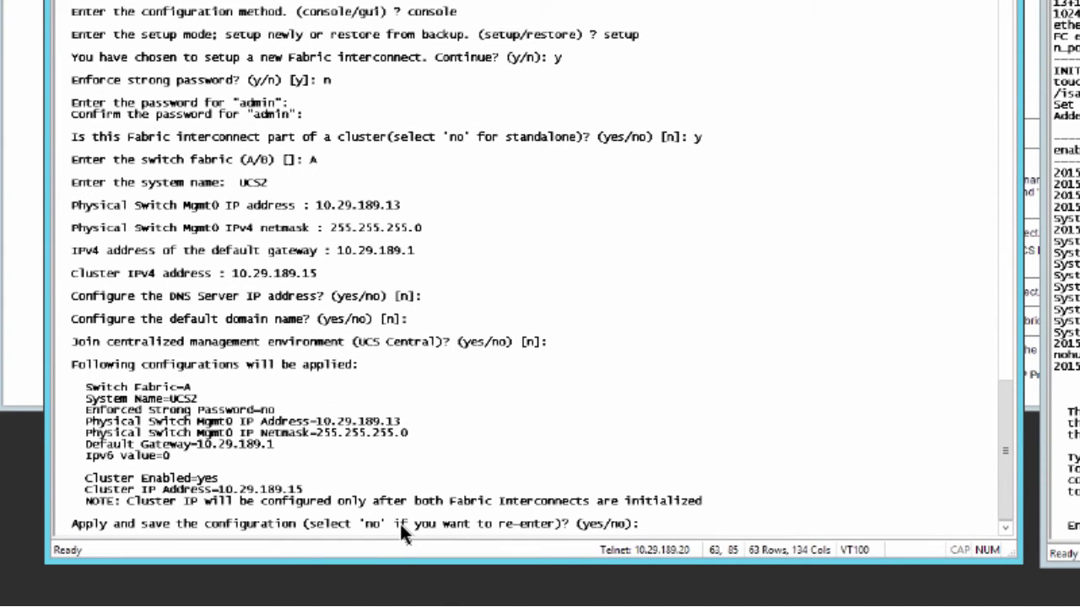
# - Enter 'yes' at the apply-and-save configuration prompt, leaving it unsubmitted
pyautogui.write('yes')
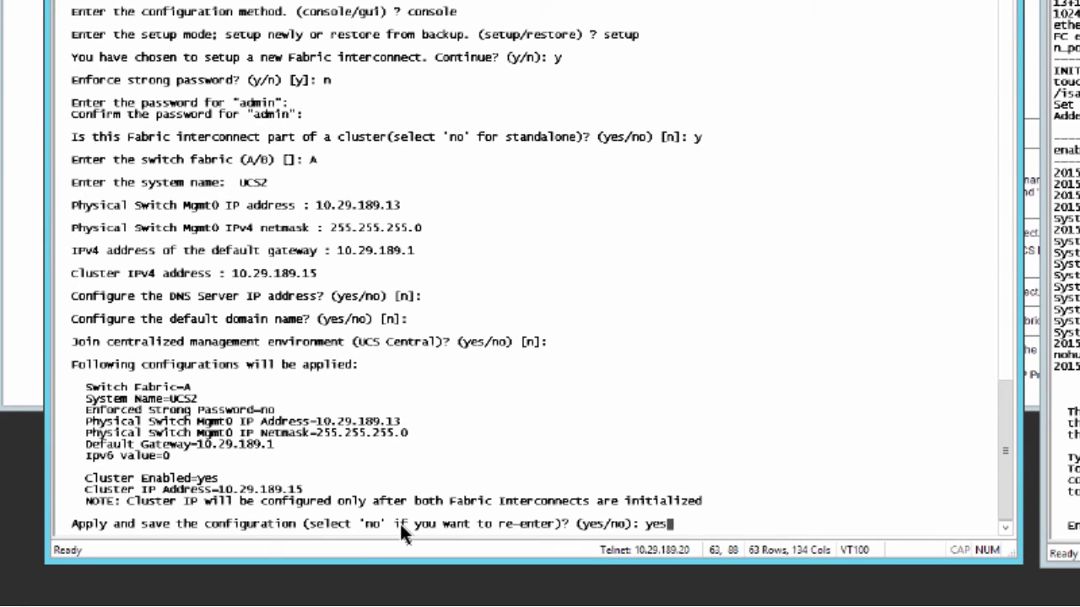